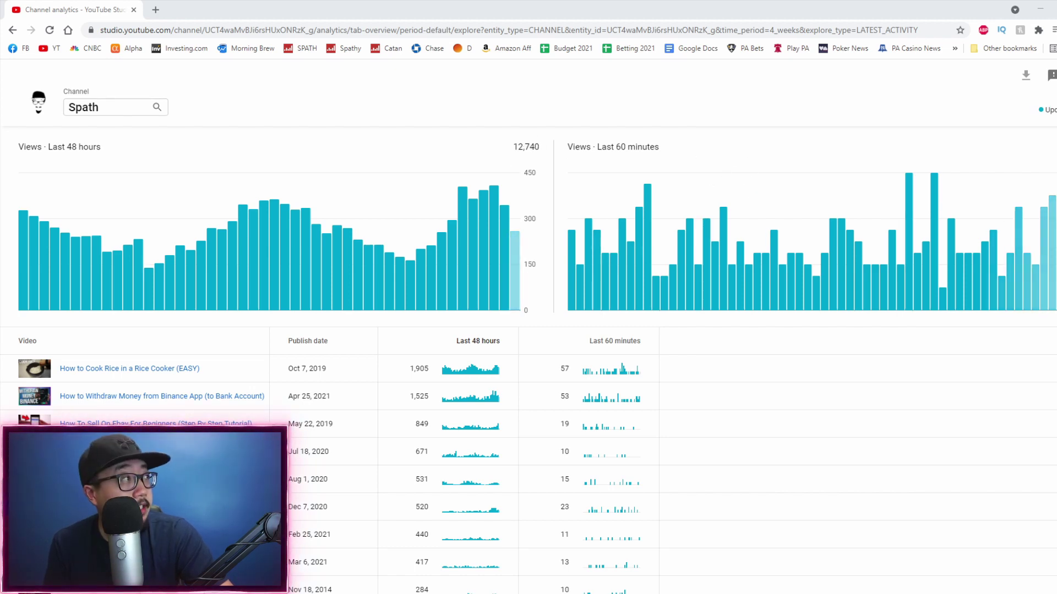
pyautogui.scroll(-2, 847, 348)
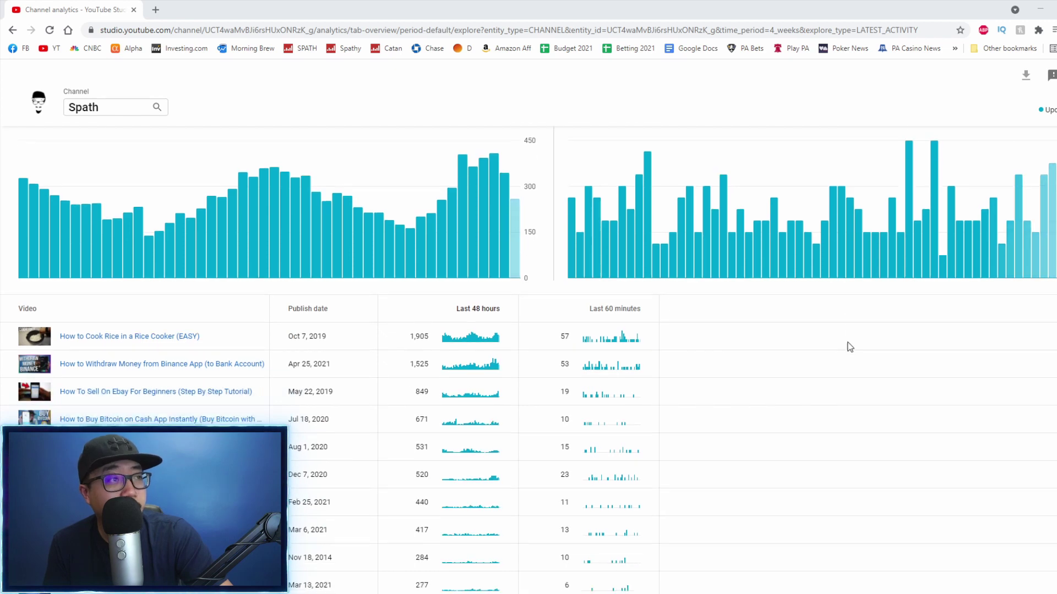
pyautogui.scroll(-1, 398, 346)
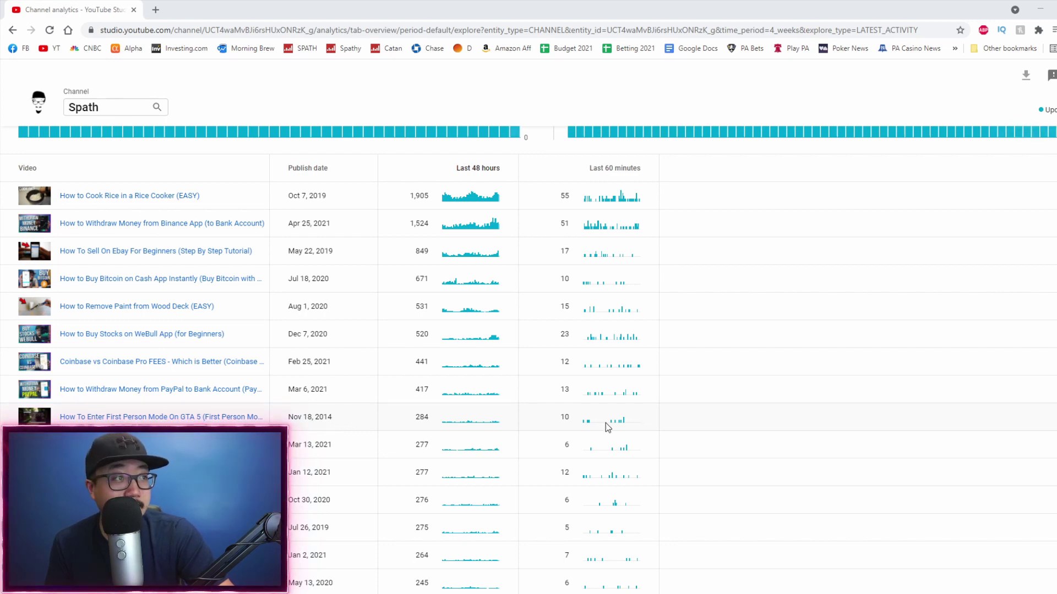
pyautogui.scroll(-1, 347, 388)
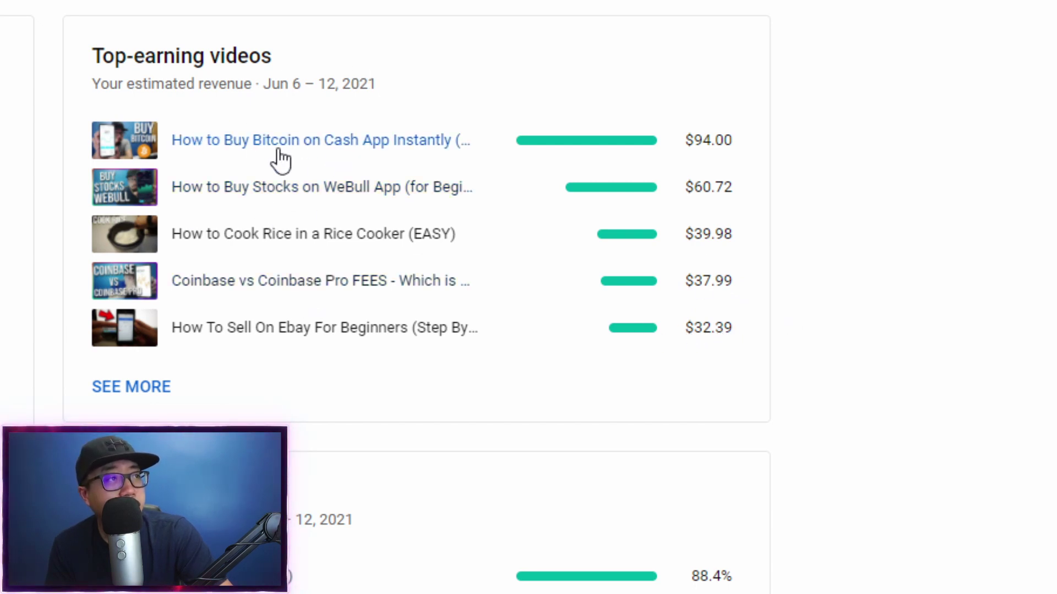
# Open Video analytics for 'How to Buy Bitcoin on Cash App Instantly' from Top-earning videos
pyautogui.click(326, 157)
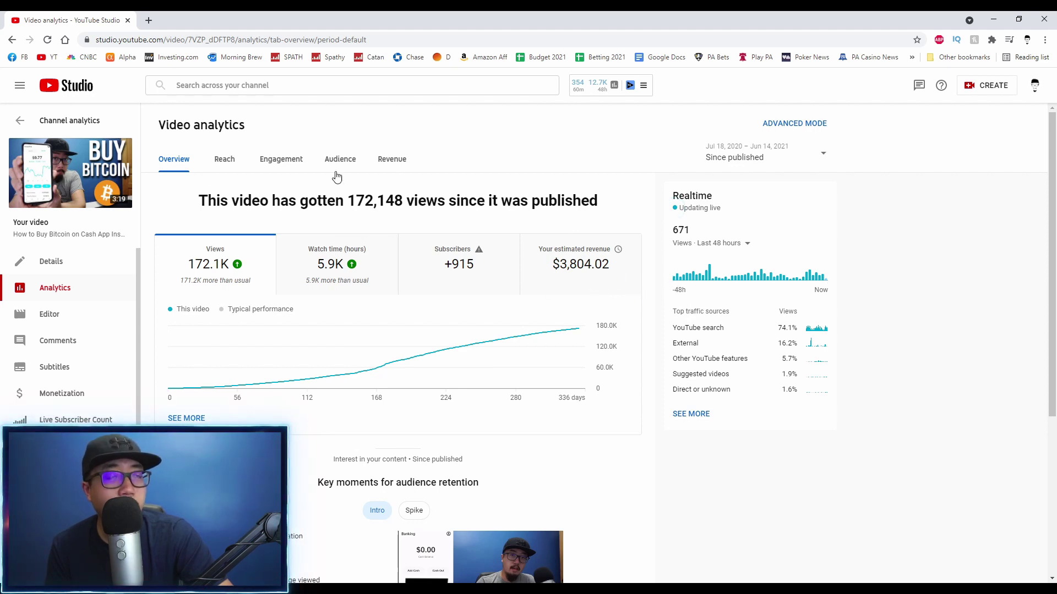
# Open the Cash App Bitcoin video's Details page to review its tags
pyautogui.click(52, 262)
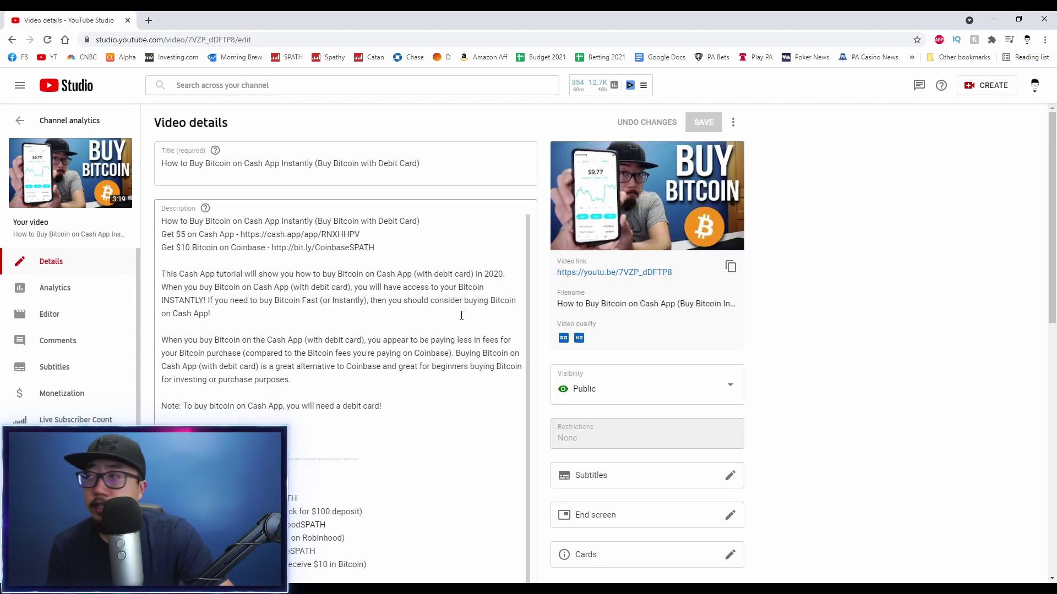
pyautogui.scroll(-5, 730, 382)
pyautogui.scroll(-5, 729, 382)
pyautogui.scroll(-10, 727, 377)
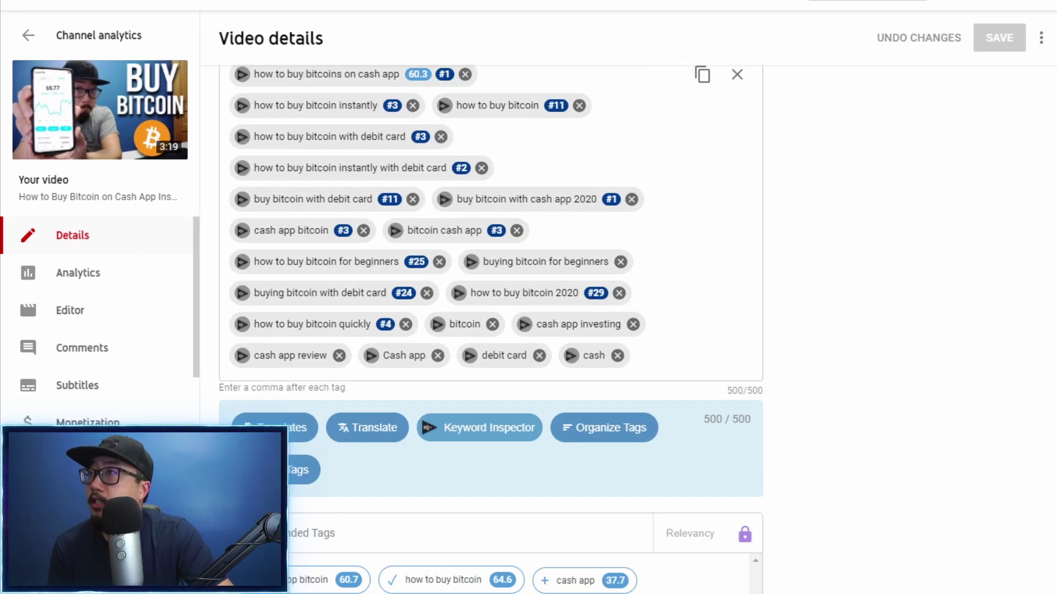
pyautogui.scroll(1, 983, 313)
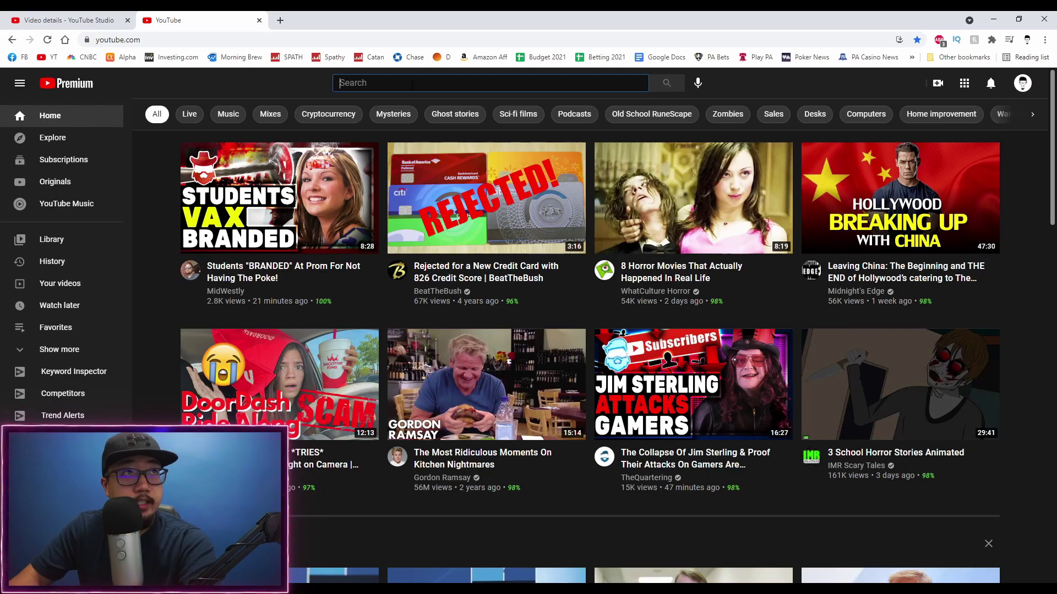
# Search YouTube for 'how to buy bitcoin on cash app' using the autocomplete suggestion
pyautogui.click(412, 83)
pyautogui.write('how to b')
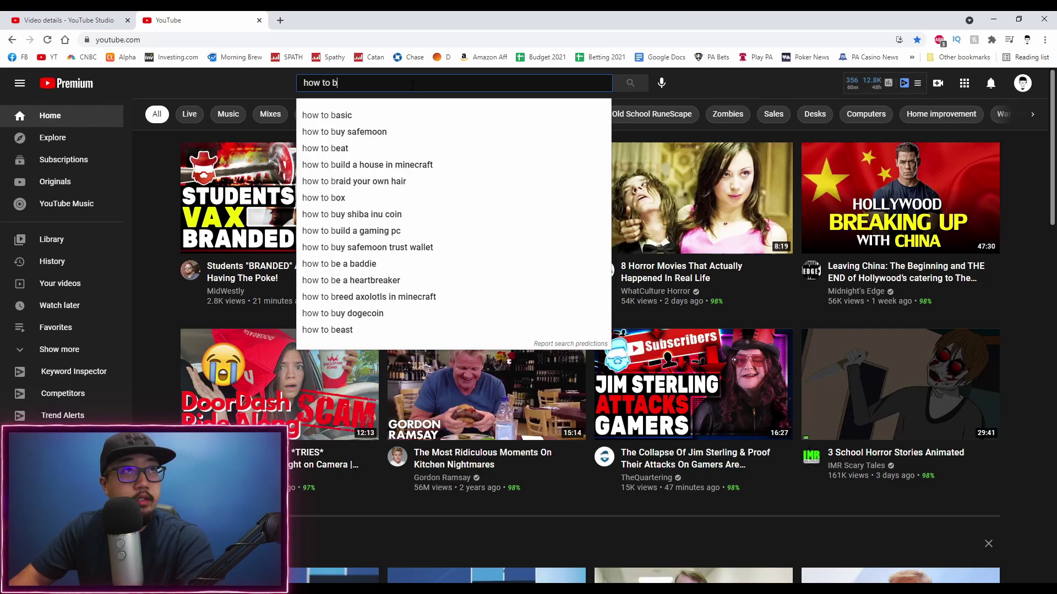
pyautogui.write('uy bitcoin on')
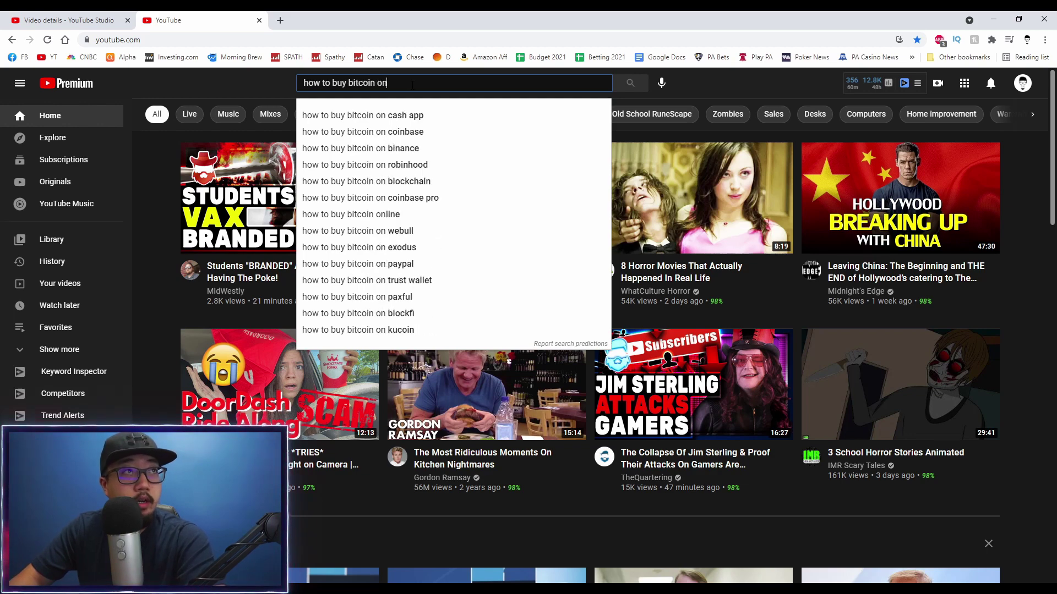
pyautogui.press('Down')
pyautogui.press('Return')
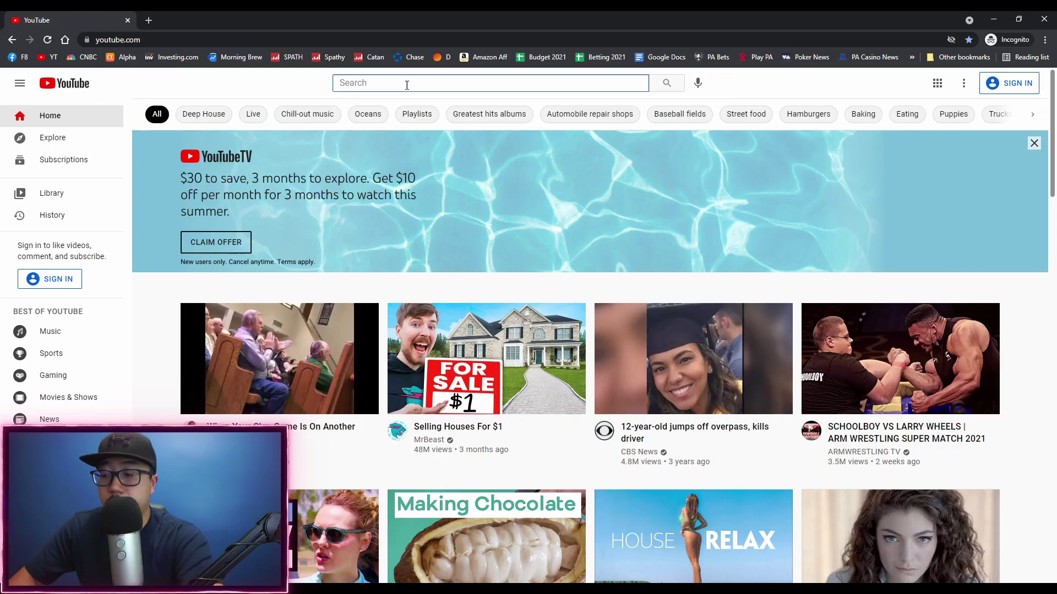
# Search YouTube again for 'how to buy bitcoin on cash app' via the suggestion list
pyautogui.click(406, 84)
pyautogui.write('how to buy bitcoin')
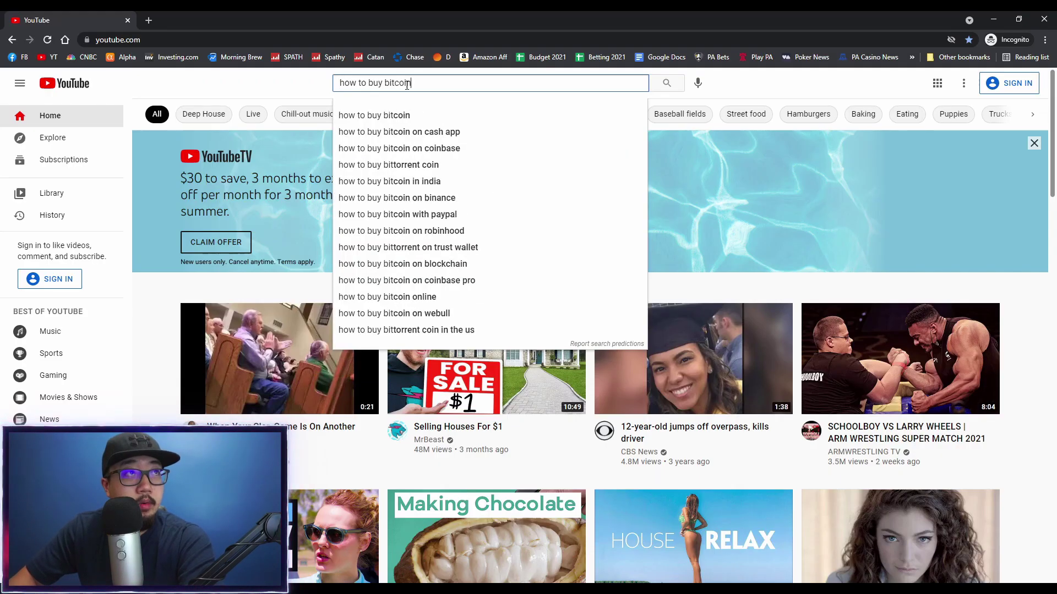
pyautogui.press('Down')
pyautogui.press('Down')
pyautogui.press('Return')
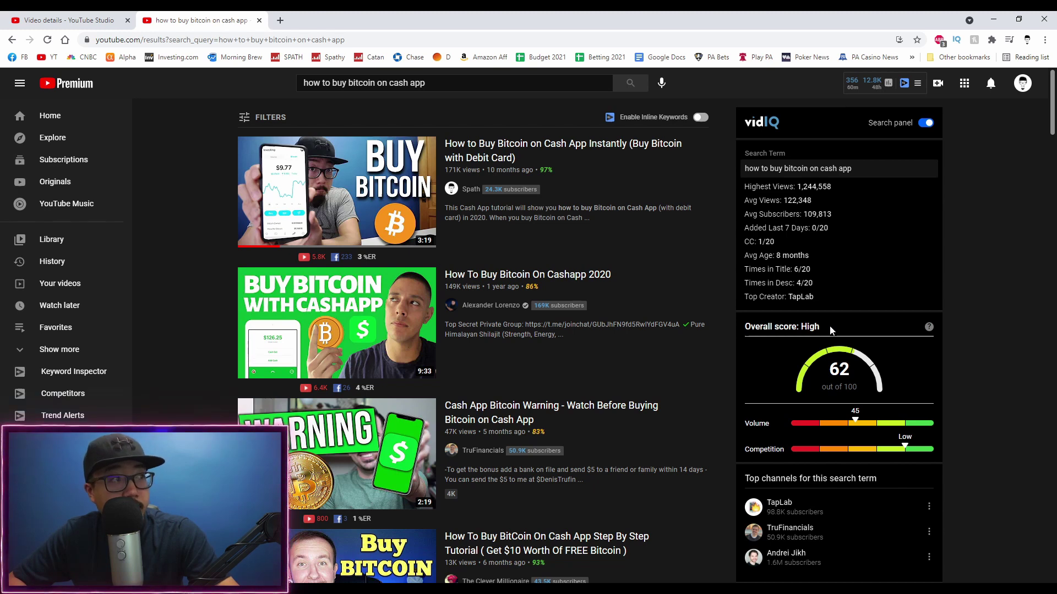
# Copy the 'how to buy bitcoin on cash app' phrase from the search box
pyautogui.moveTo(430, 84); pyautogui.dragTo(302, 83)
pyautogui.hotkey('ctrl', 'c')
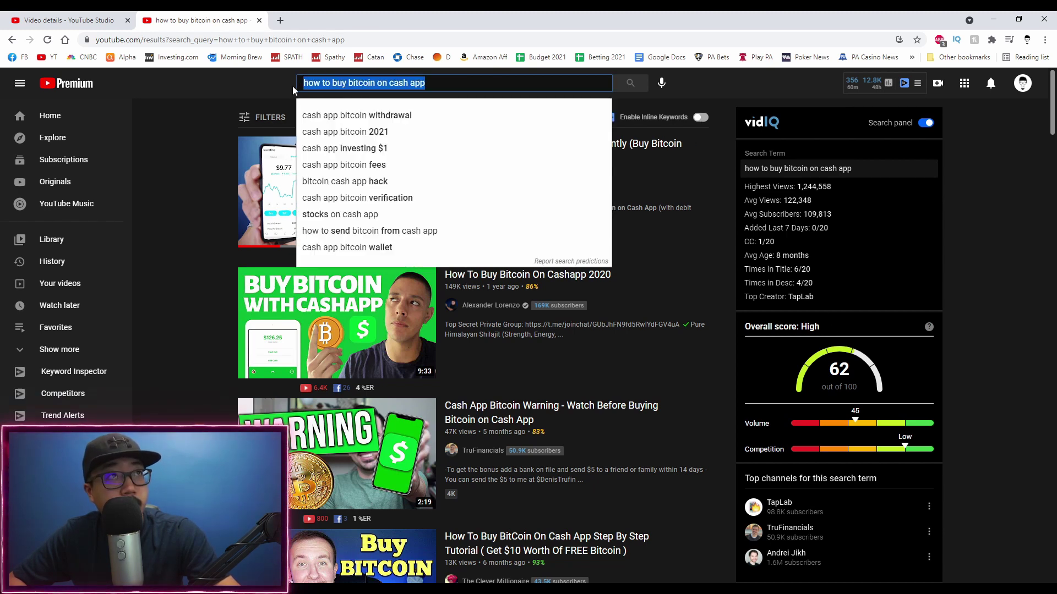
pyautogui.rightClick(318, 86)
pyautogui.click(350, 127)
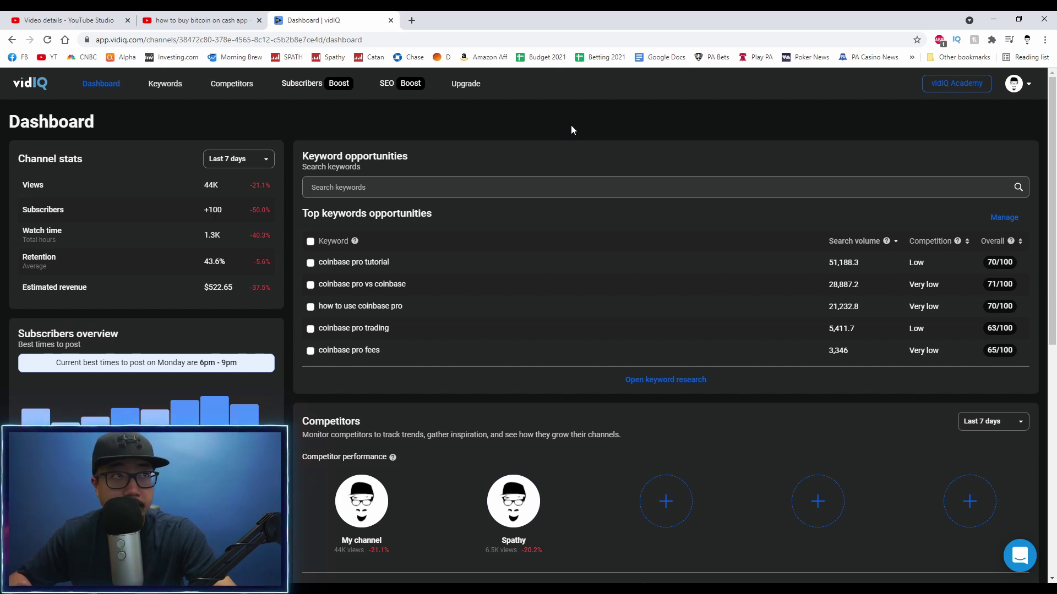
# Paste 'how to buy bitcoin on cash app' into vidIQ's keyword search and run it
pyautogui.click(392, 194)
pyautogui.hotkey('ctrl', 'v')
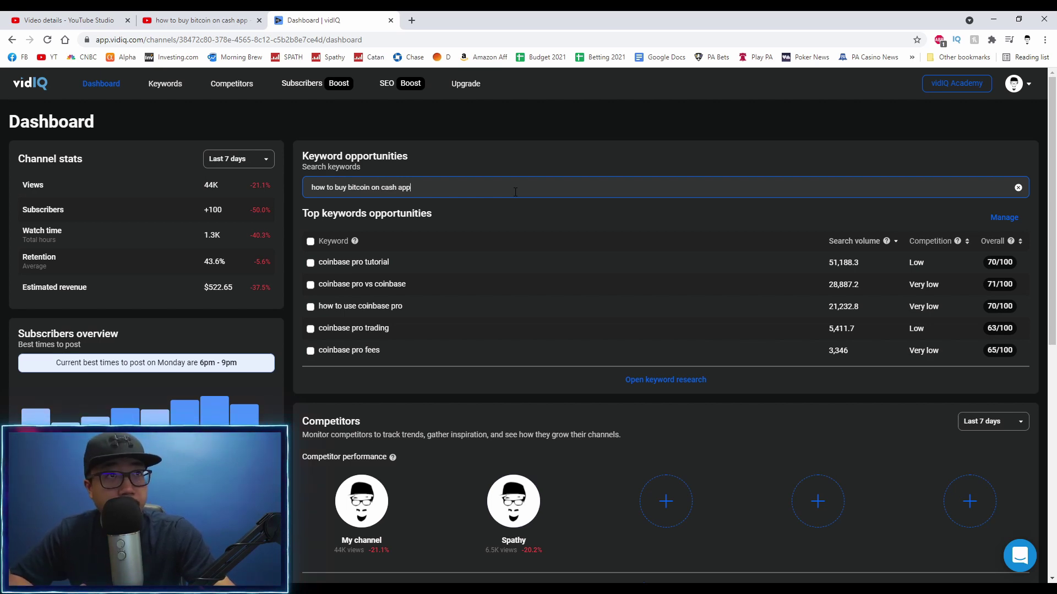
pyautogui.press('Return')
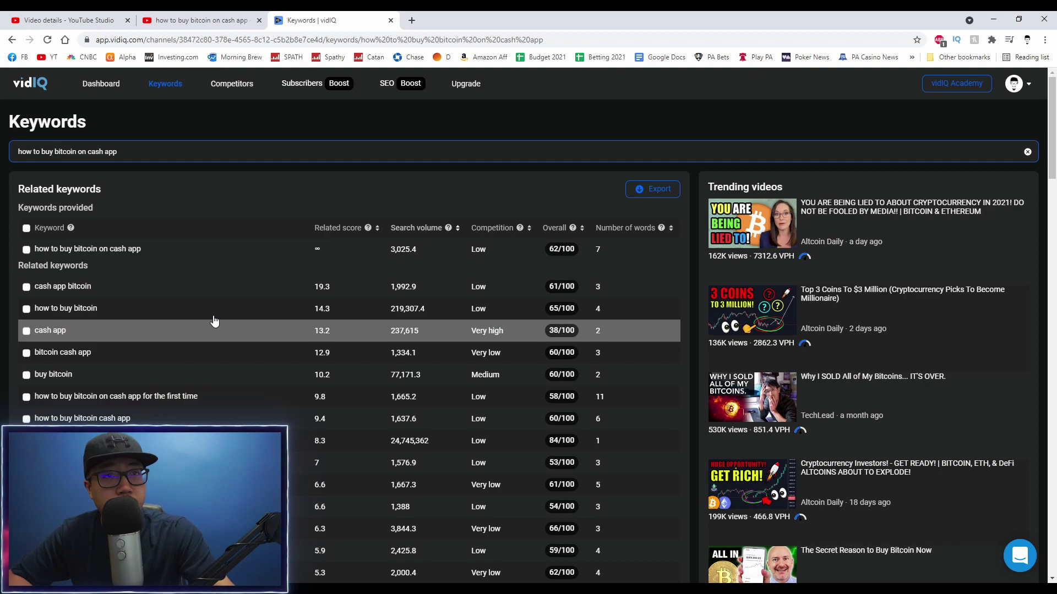
pyautogui.scroll(-3, 366, 401)
pyautogui.scroll(-3, 366, 483)
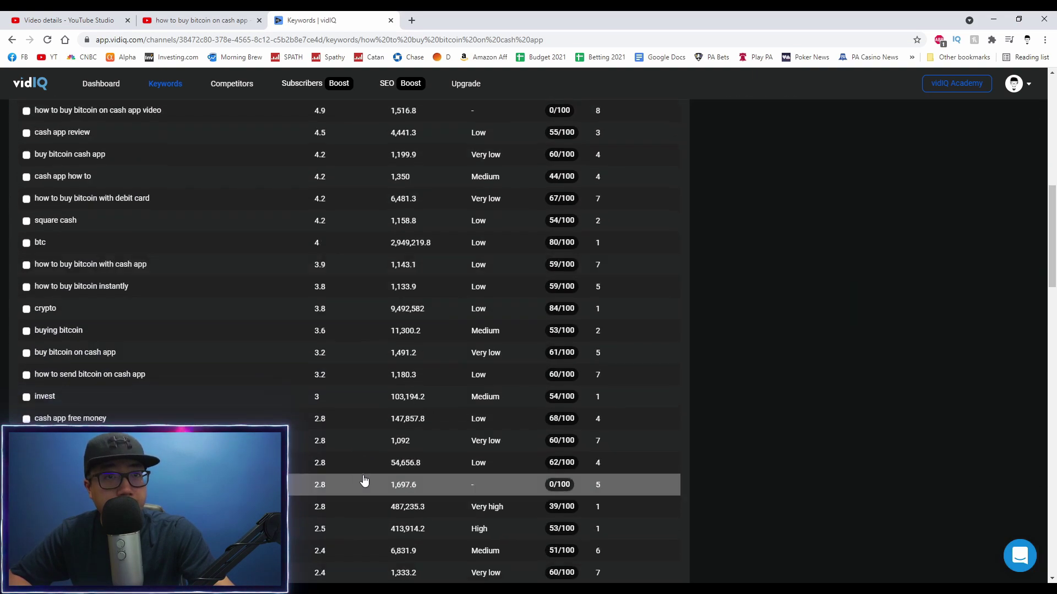
pyautogui.scroll(3, 363, 487)
pyautogui.scroll(4, 359, 495)
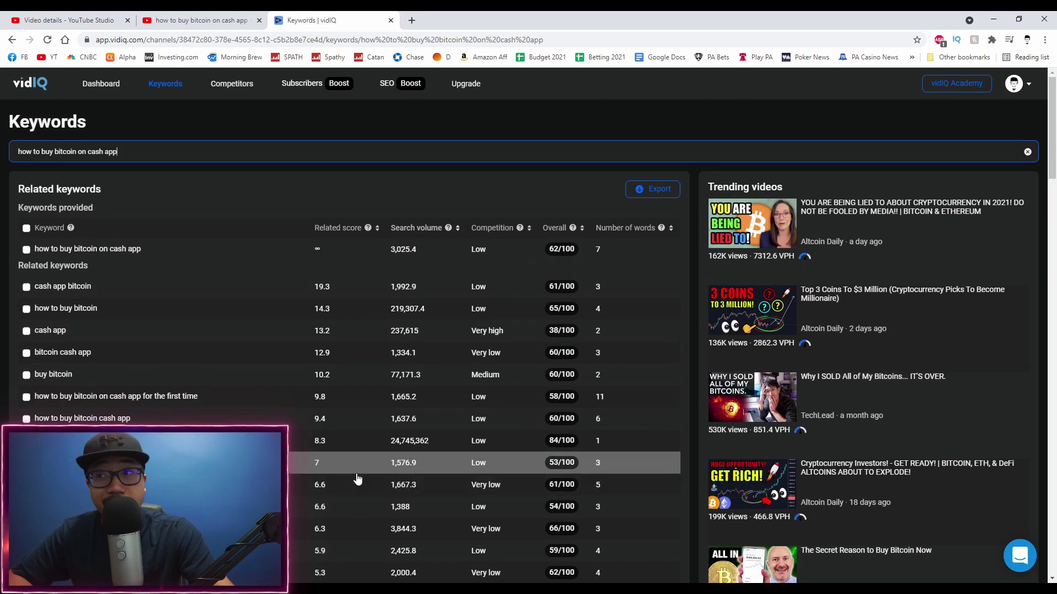